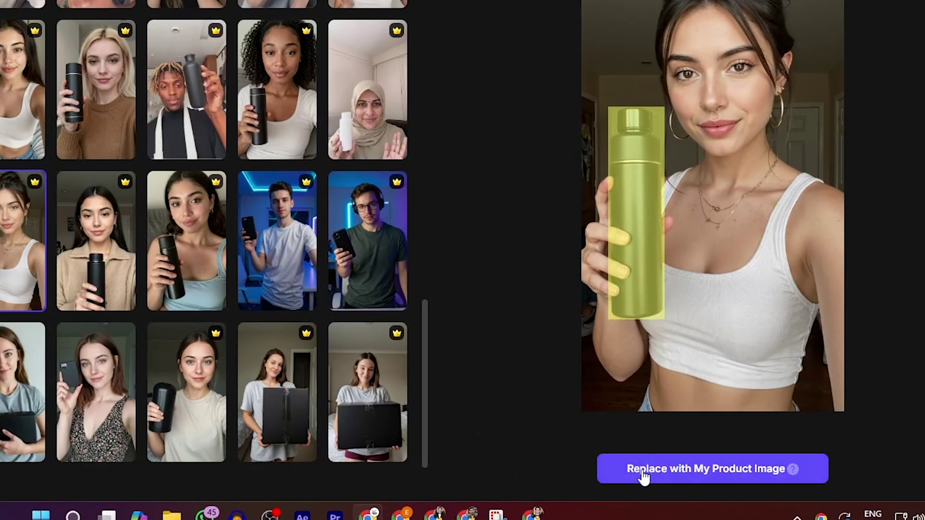
Replace the avatar's product with the pink water bottle image file.
{"action": "left_click", "coordinate": [645, 470]}
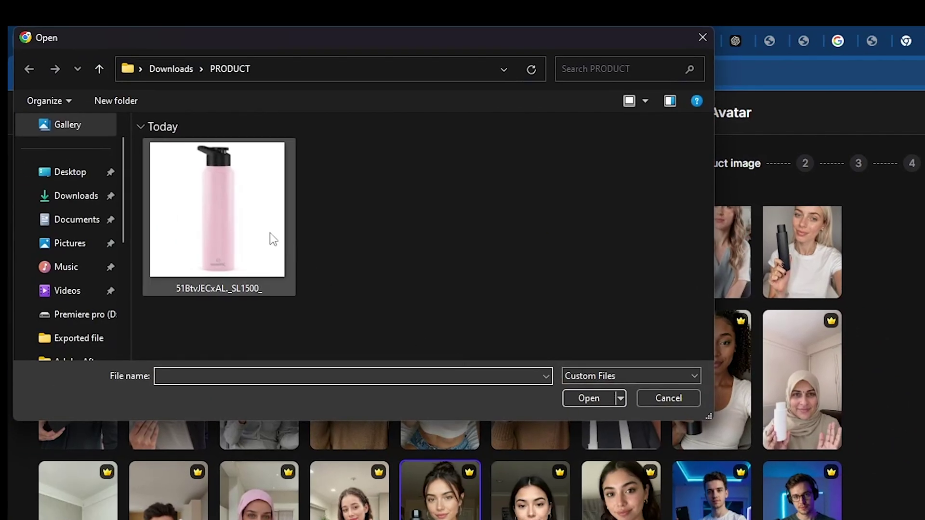
{"action": "double_click", "coordinate": [269, 236]}
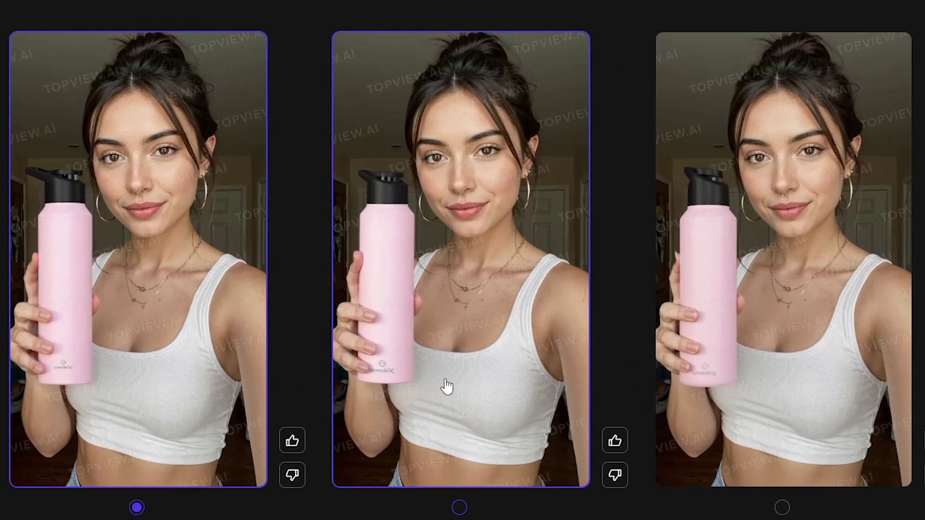
{"action": "left_click", "coordinate": [447, 386]}
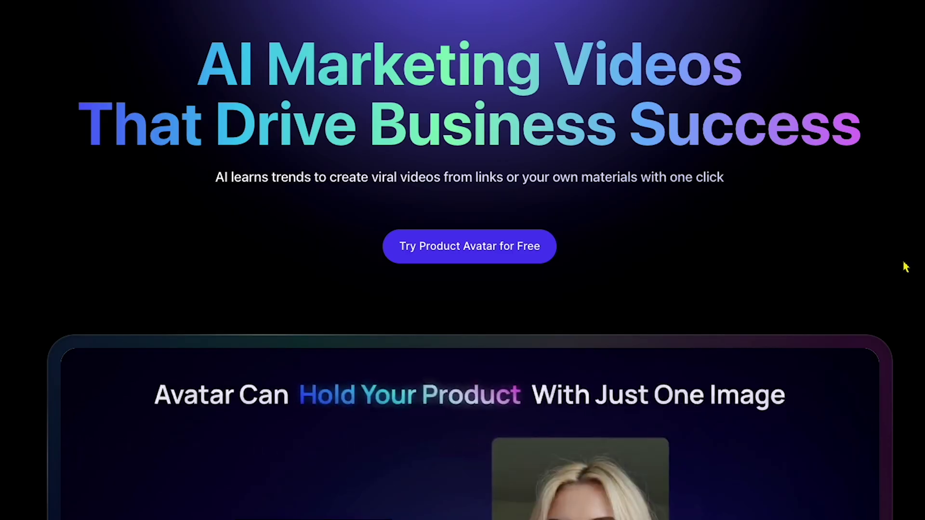
{"action": "scroll", "coordinate": [902, 265], "scroll_direction": "down", "scroll_amount": 6}
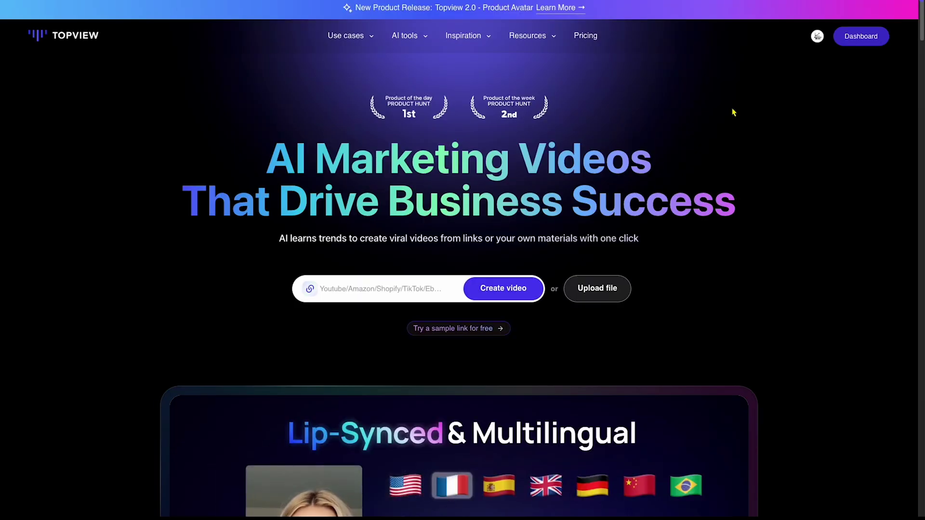
Browse the homepage's example videos, play the Web/App Promotion sample, then bring up sign-in.
{"action": "scroll", "coordinate": [161, 437], "scroll_direction": "down", "scroll_amount": 5}
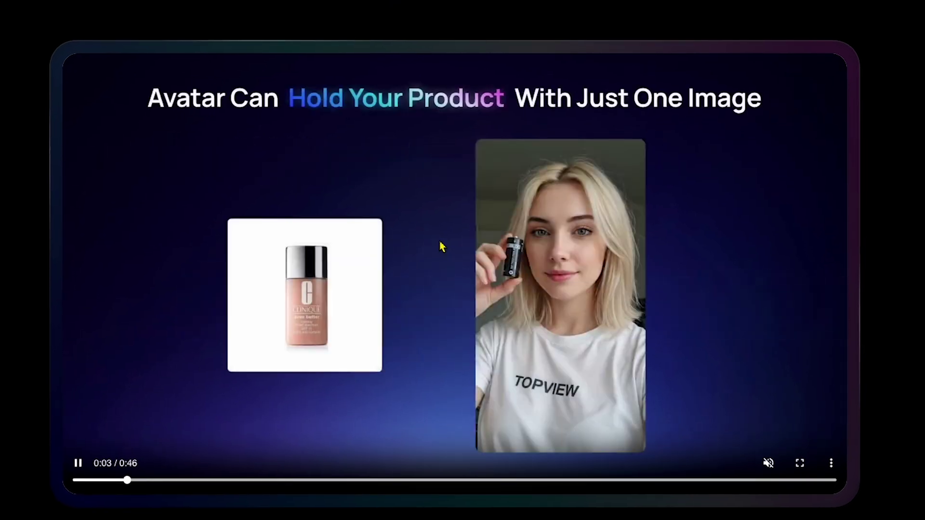
{"action": "scroll", "coordinate": [435, 233], "scroll_direction": "down", "scroll_amount": 10}
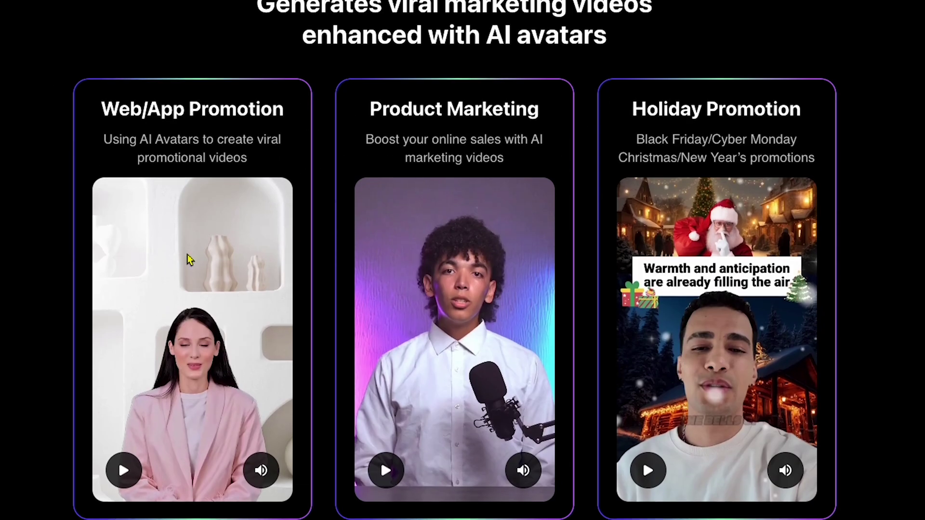
{"action": "scroll", "coordinate": [190, 258], "scroll_direction": "down", "scroll_amount": 3}
{"action": "scroll", "coordinate": [347, 374], "scroll_direction": "up", "scroll_amount": 2}
{"action": "left_click", "coordinate": [126, 425]}
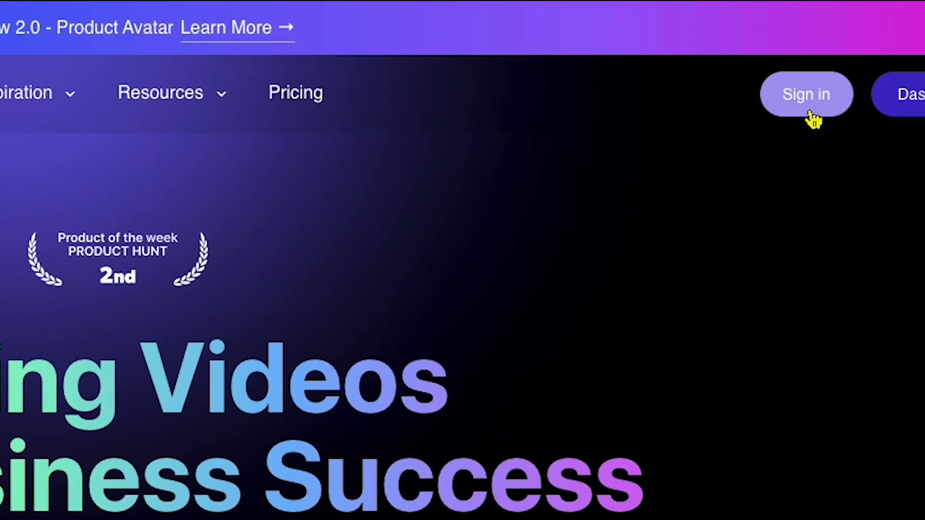
{"action": "left_click", "coordinate": [811, 115]}
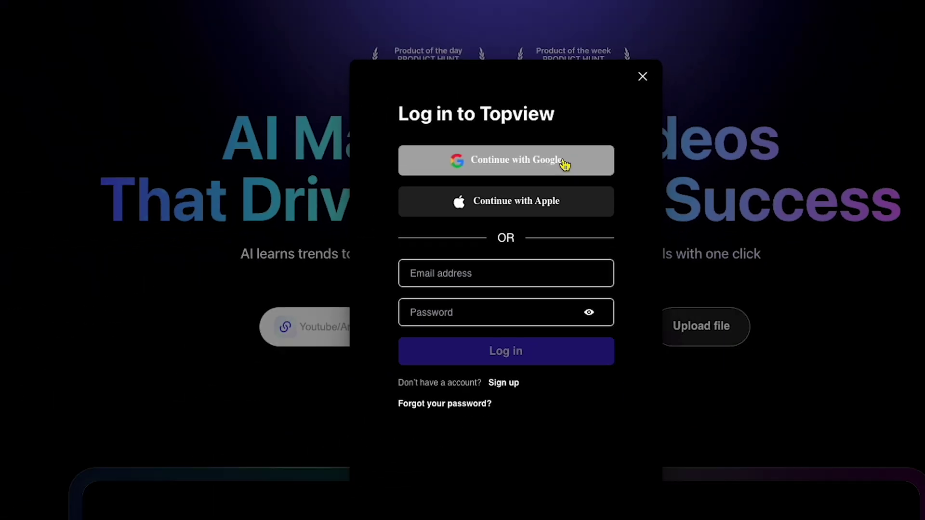
Sign in with Google and open the Product Avatar tool from AI Creation Tools.
{"action": "left_click", "coordinate": [495, 163]}
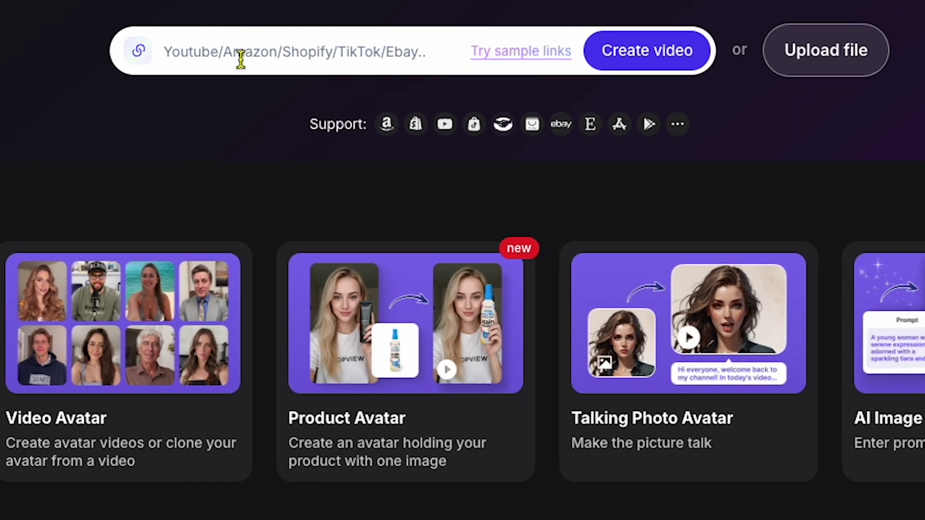
{"action": "left_click", "coordinate": [243, 59]}
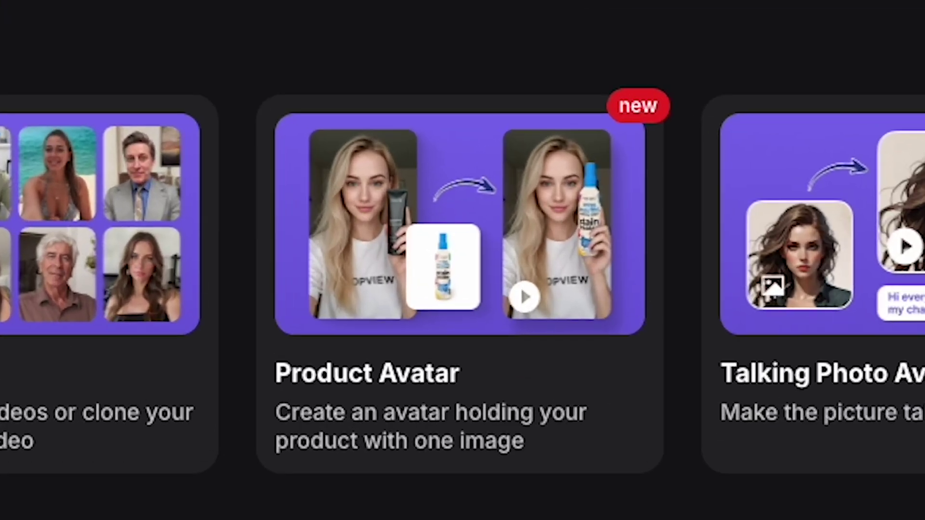
{"action": "left_click", "coordinate": [517, 314]}
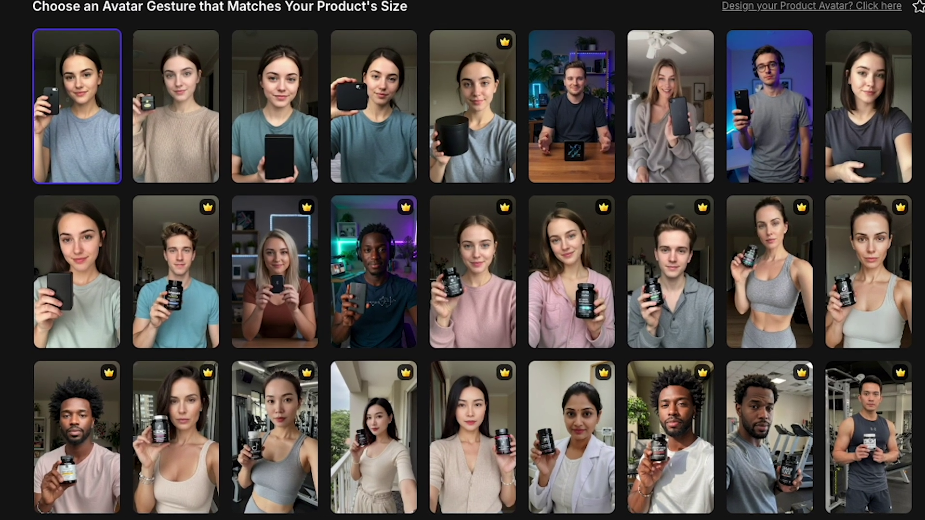
Compare the supplement-jar, perfume and black-bottle avatars, then choose the red-shemagh man.
{"action": "scroll", "coordinate": [292, 285], "scroll_direction": "down", "scroll_amount": 3}
{"action": "left_click", "coordinate": [292, 285]}
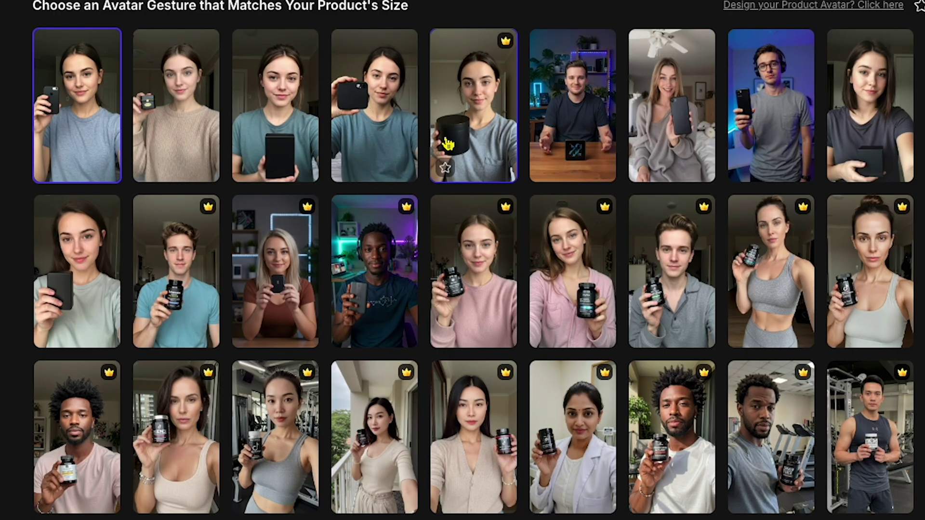
{"action": "scroll", "coordinate": [438, 143], "scroll_direction": "down", "scroll_amount": 2}
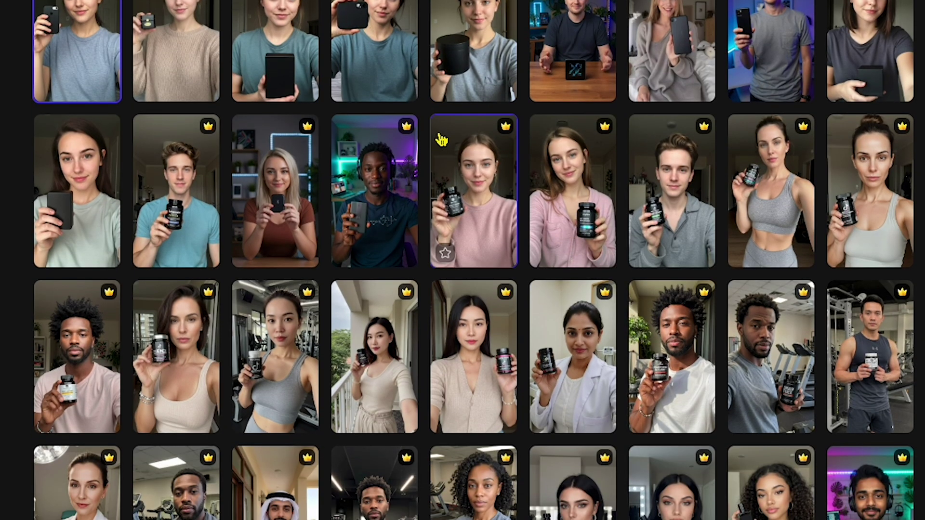
{"action": "scroll", "coordinate": [441, 140], "scroll_direction": "down", "scroll_amount": 10}
{"action": "scroll", "coordinate": [250, 268], "scroll_direction": "up", "scroll_amount": 1}
{"action": "left_click", "coordinate": [250, 268]}
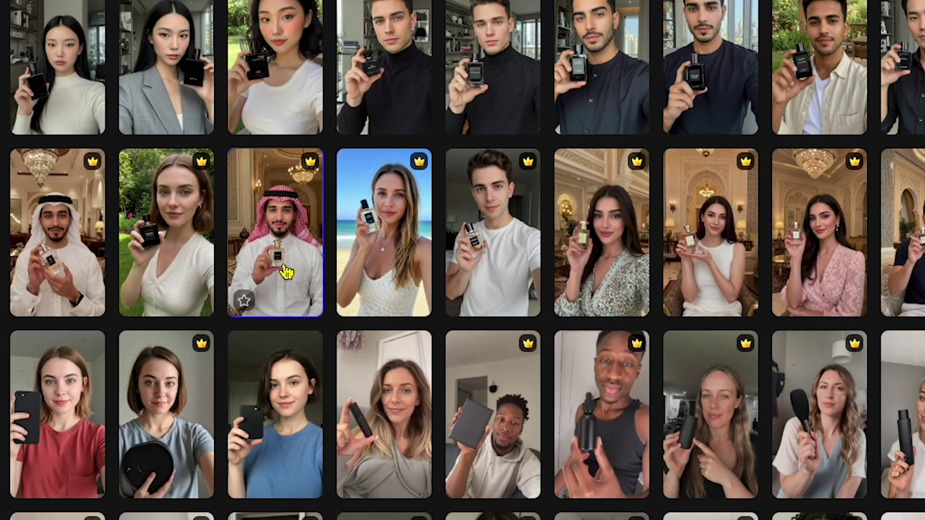
{"action": "scroll", "coordinate": [288, 311], "scroll_direction": "down", "scroll_amount": 3}
{"action": "left_click", "coordinate": [461, 387]}
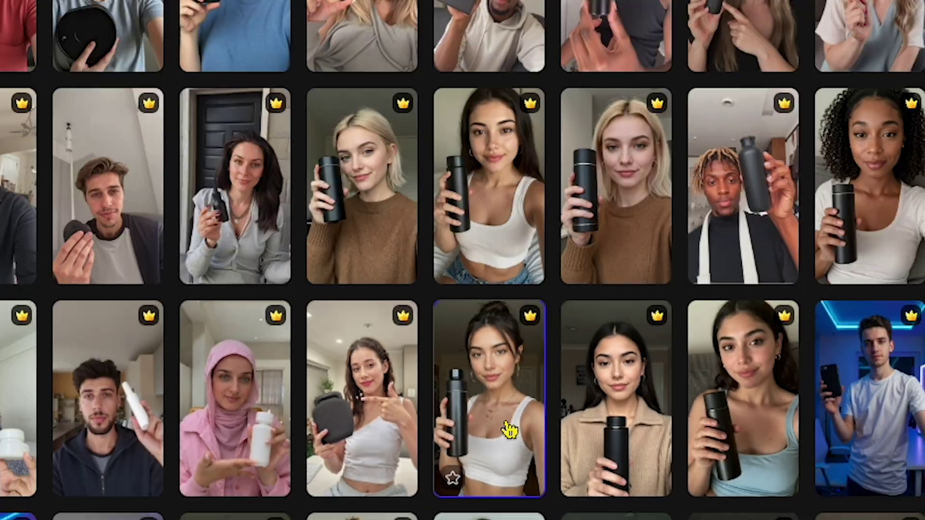
{"action": "scroll", "coordinate": [438, 468], "scroll_direction": "up", "scroll_amount": 10}
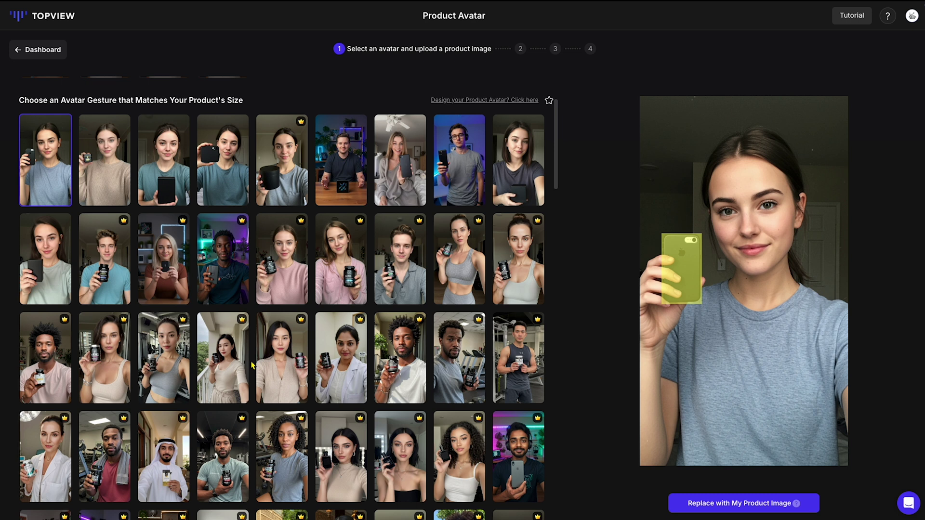
{"action": "scroll", "coordinate": [252, 364], "scroll_direction": "down", "scroll_amount": 5}
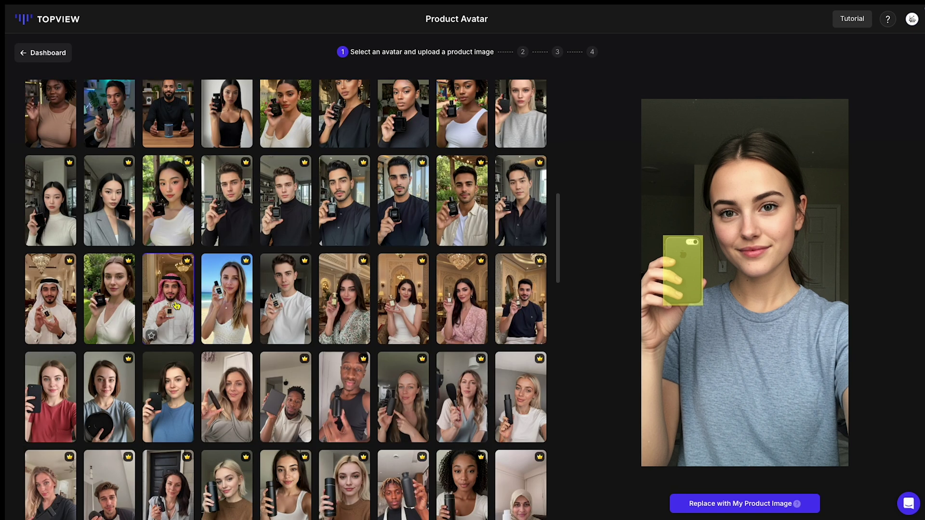
{"action": "left_click", "coordinate": [175, 307]}
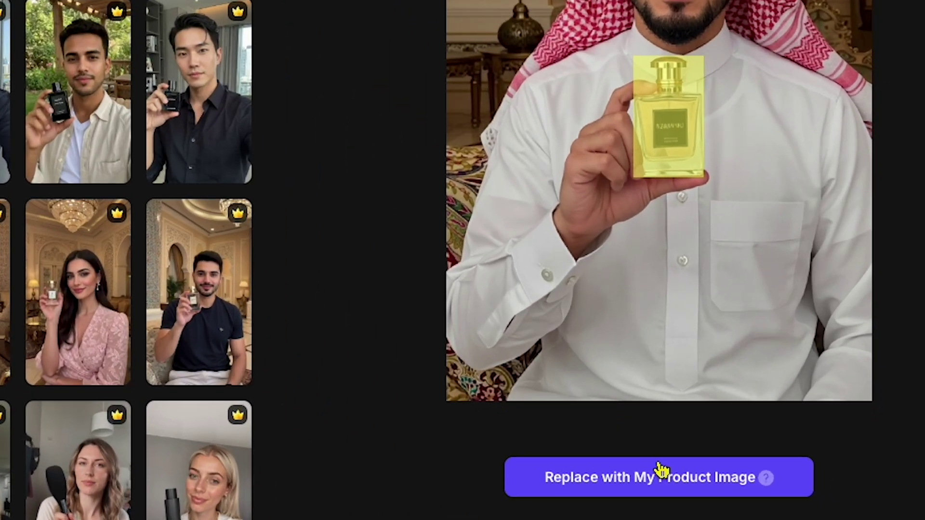
Swap the held bottle for the Bellavita perfume image and confirm its placement for merging.
{"action": "left_click", "coordinate": [662, 470]}
{"action": "key", "text": "space"}
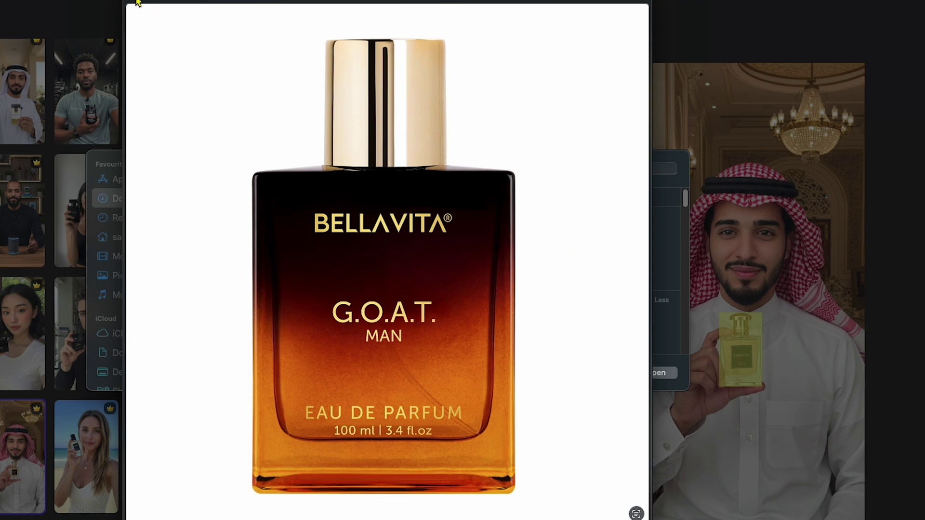
{"action": "key", "text": "space"}
{"action": "scroll", "coordinate": [296, 231], "scroll_direction": "down", "scroll_amount": 3}
{"action": "left_click", "coordinate": [341, 270]}
{"action": "key", "text": "space"}
{"action": "key", "text": "Return"}
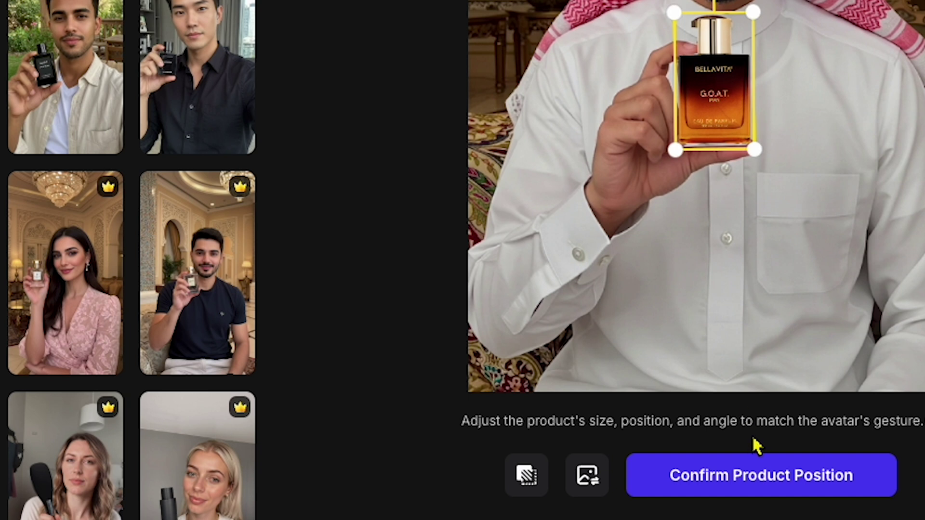
{"action": "left_click", "coordinate": [744, 488]}
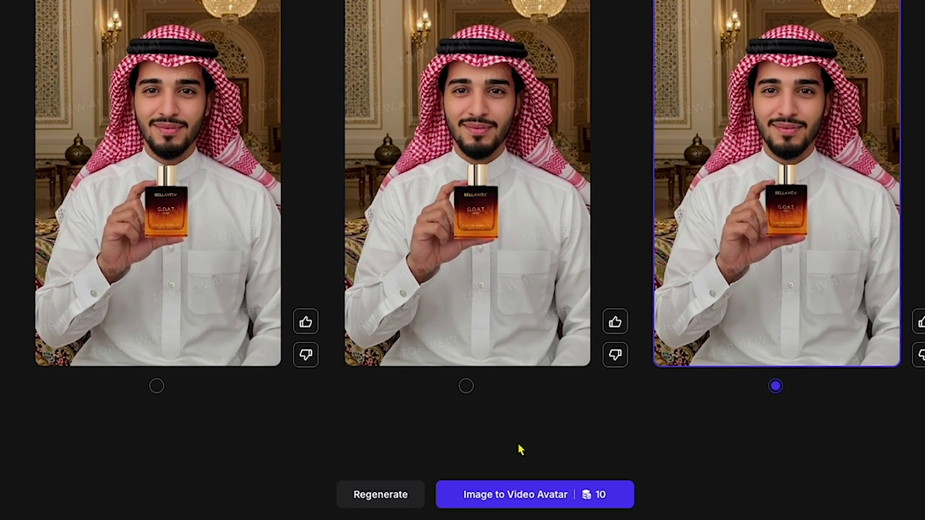
Animate the chosen perfume image into a video avatar and save it for a custom script.
{"action": "left_click", "coordinate": [568, 505]}
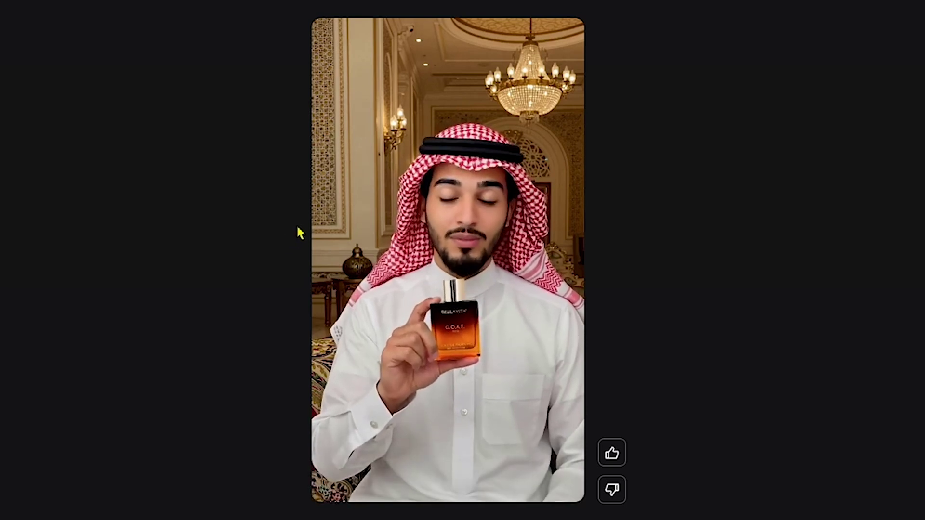
{"action": "scroll", "coordinate": [166, 211], "scroll_direction": "down", "scroll_amount": 3}
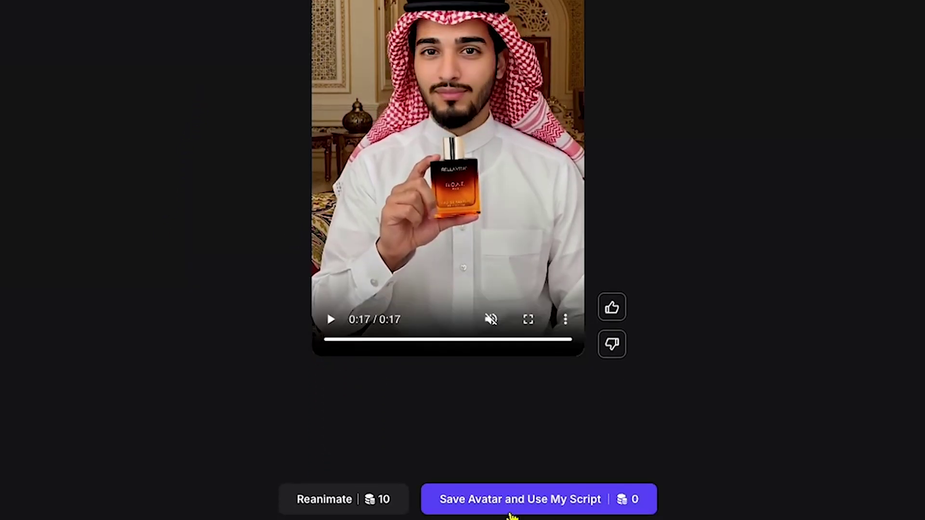
{"action": "left_click", "coordinate": [511, 501]}
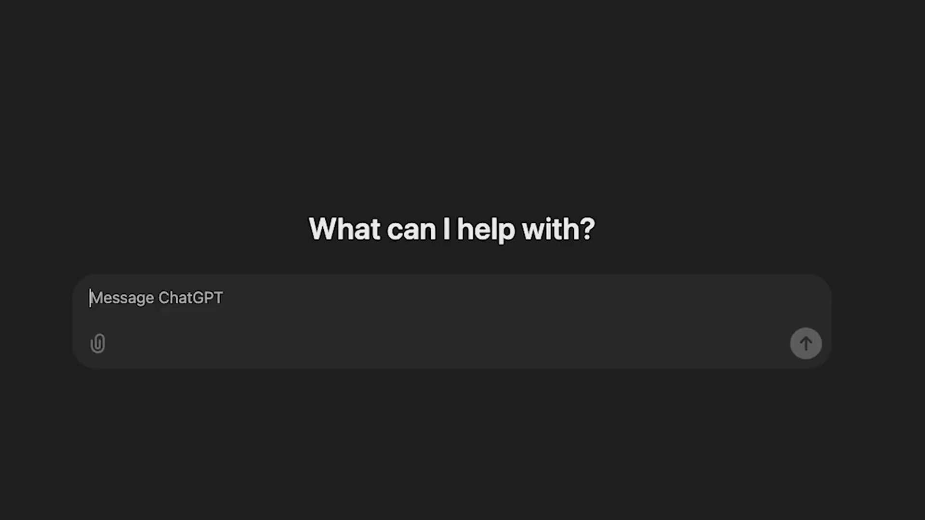
Write a ChatGPT ad-script request and select the Amazon 'About this item' perfume bullets.
{"action": "type", "text": "Hey chatgpt can u please write a perfect short video ads script for my"}
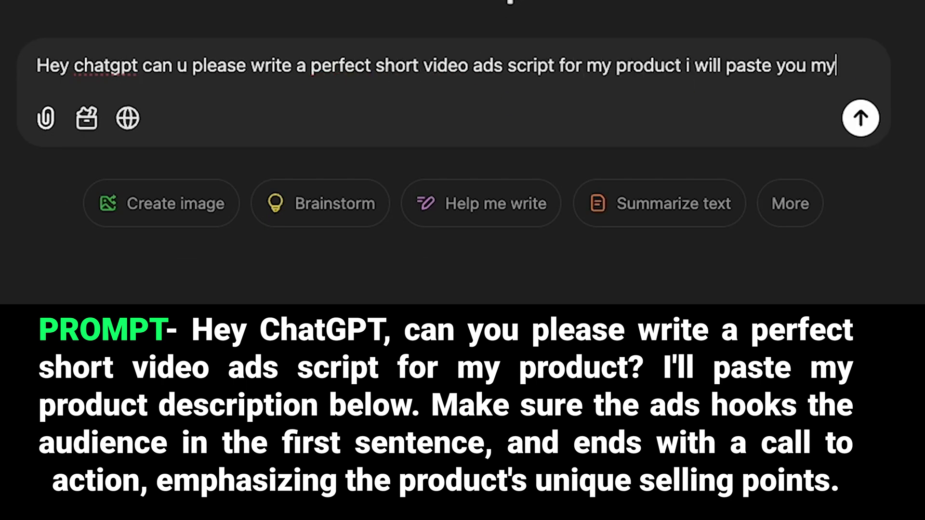
{"action": "type", "text": "product"}
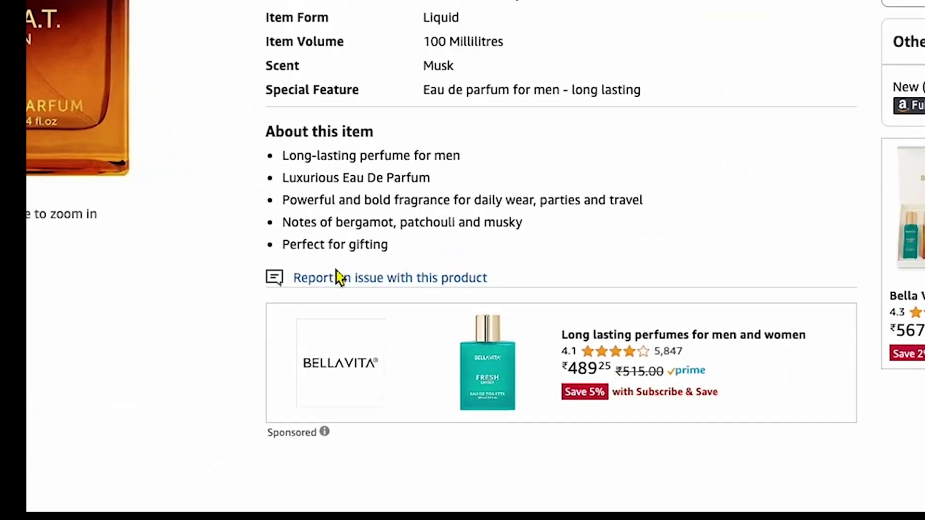
{"action": "left_click_drag", "start_coordinate": [388, 366], "coordinate": [259, 264]}
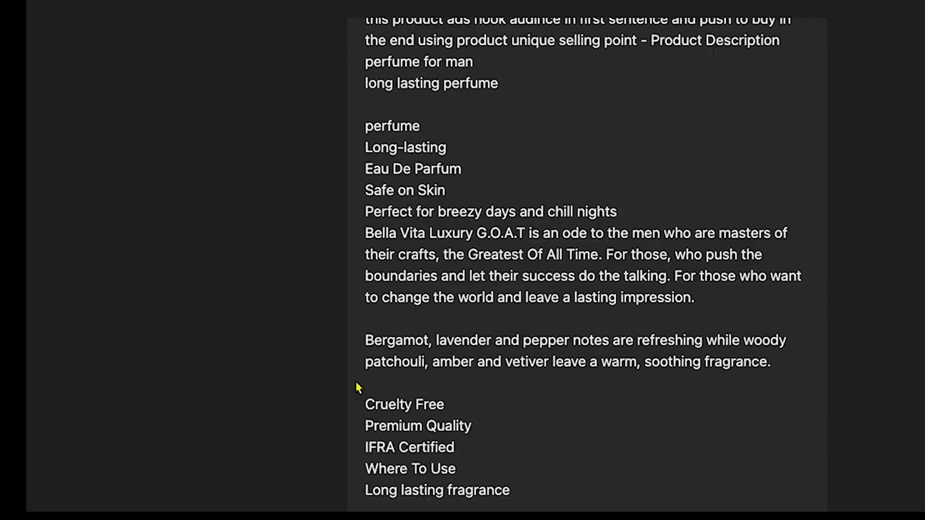
{"action": "scroll", "coordinate": [444, 355], "scroll_direction": "down", "scroll_amount": 5}
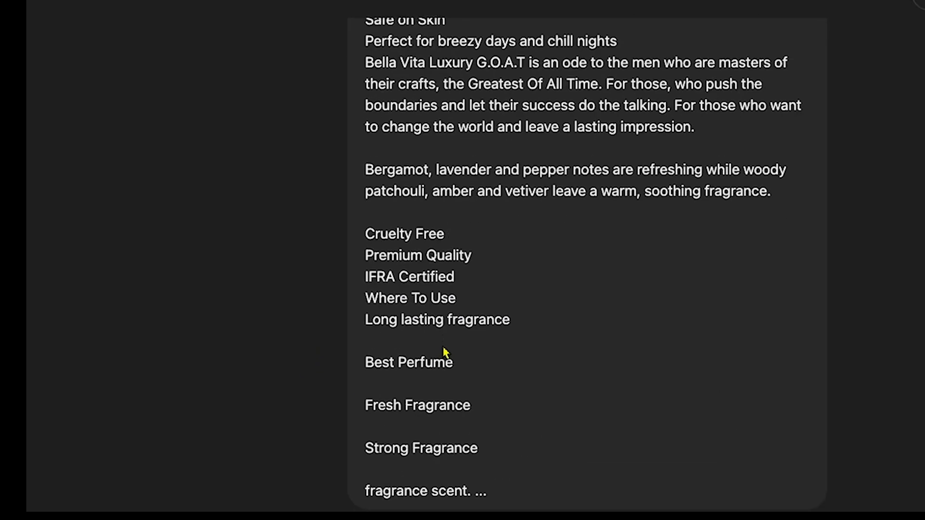
{"action": "scroll", "coordinate": [444, 352], "scroll_direction": "down", "scroll_amount": 4}
{"action": "scroll", "coordinate": [441, 347], "scroll_direction": "down", "scroll_amount": 10}
{"action": "scroll", "coordinate": [424, 349], "scroll_direction": "down", "scroll_amount": 3}
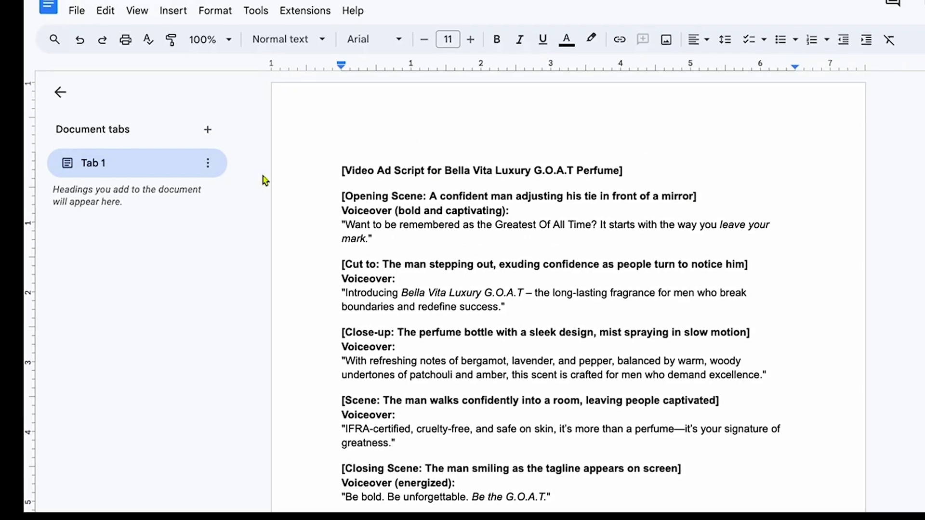
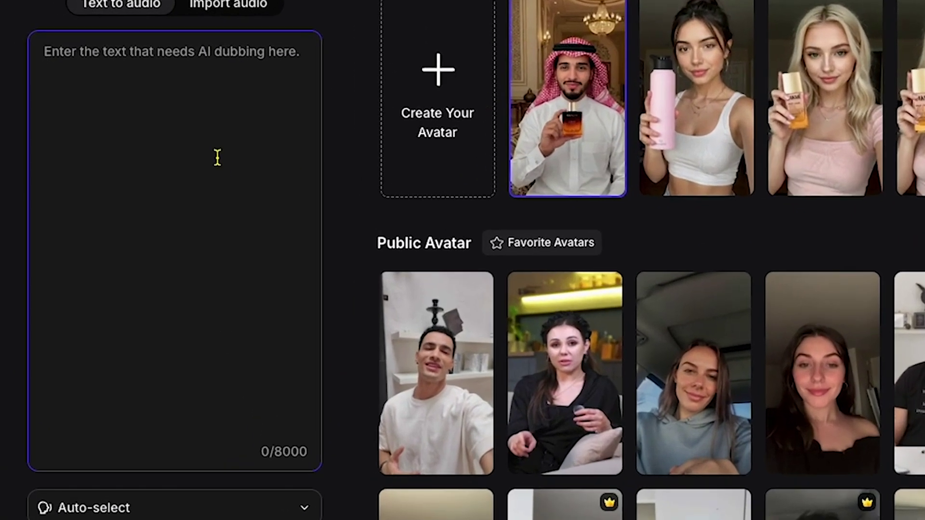
Paste the Bella Vita G.O.A.T ad script into the Text to audio box (704/8000 characters).
{"action": "type", "text": "\"Want to be remembered as the Greatest Of All Time? It starts with the way you leave your mark.\" \"Introducing Bella Vita Luxury G.O.A.T – the long-lasting fragrance for men who break boundaries and redefine success.\" \"With refreshing notes of bergamot, lavender, and pepper, balanced by warm, woody undertones of patchouli and amber, this scent is crafted for men who demand excellence.\" \"IFRA-certified, cruelty-free, and safe on skin, it’s more than a perfume—it’s your signature of greatness.\"  \"Be bold. Be unforgettable. Be the G.O.A.T.\" This script grabs attention immediately, emphasizes the unique selling points, and drives viewers to act by associating the product with confidence and success."}
{"action": "scroll", "coordinate": [156, 162], "scroll_direction": "up", "scroll_amount": 5}
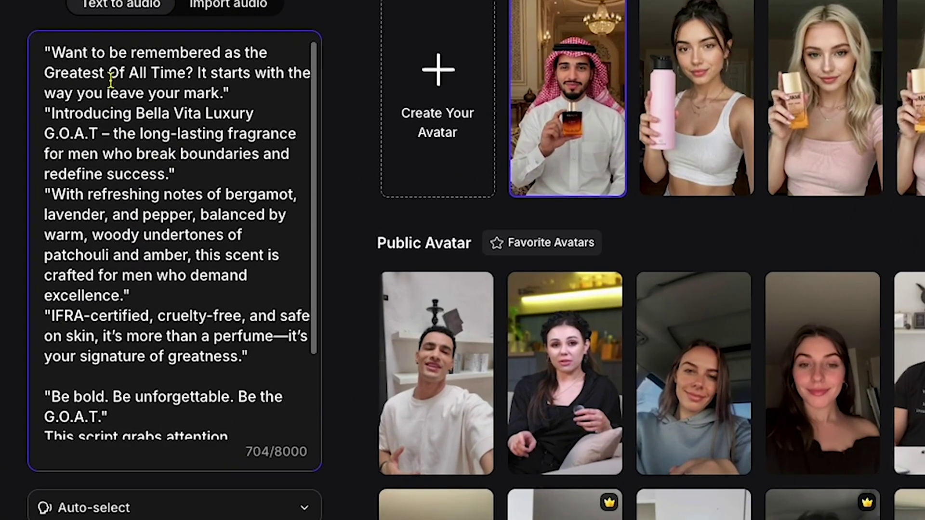
{"action": "scroll", "coordinate": [144, 268], "scroll_direction": "down", "scroll_amount": 1}
Delete the stray quote before "Be bold" and confirm Auto-select as the dubbing voice.
{"action": "key", "text": "BackSpace"}
{"action": "key", "text": "BackSpace"}
{"action": "left_click", "coordinate": [135, 512]}
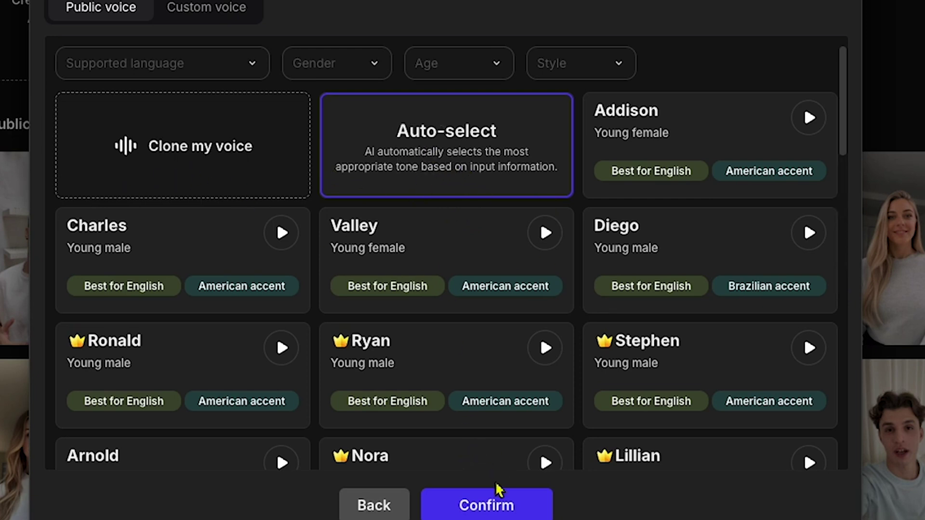
{"action": "left_click", "coordinate": [494, 505]}
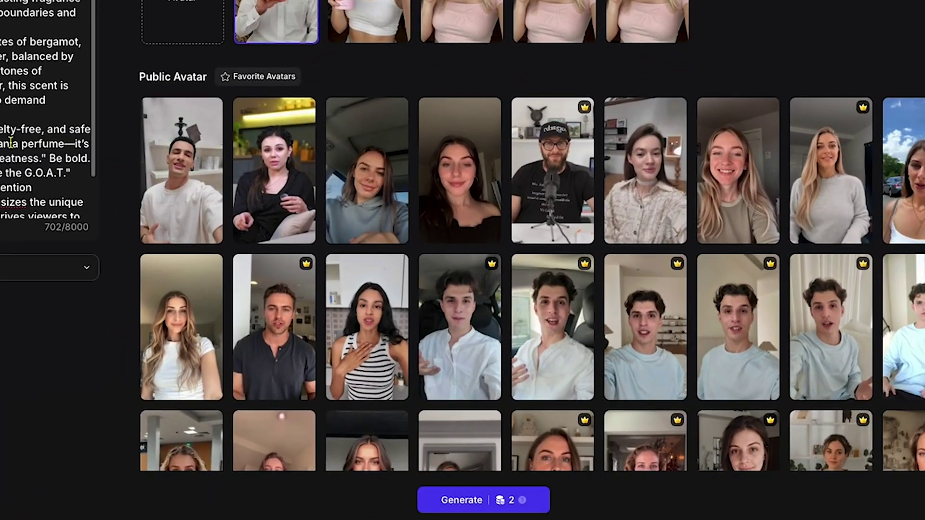
Generate the 44-second avatar video, export it as 'Perfume', and preview it in the library.
{"action": "scroll", "coordinate": [42, 178], "scroll_direction": "down", "scroll_amount": 3}
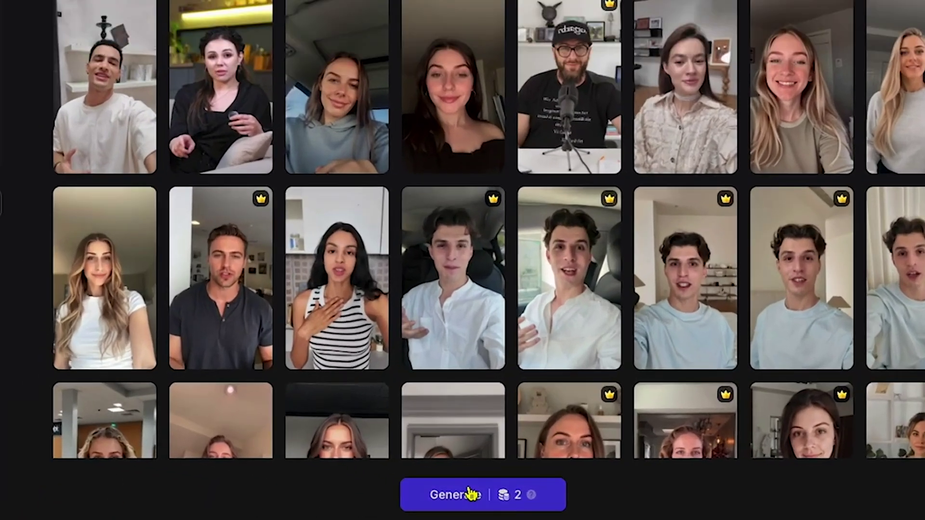
{"action": "left_click", "coordinate": [474, 499]}
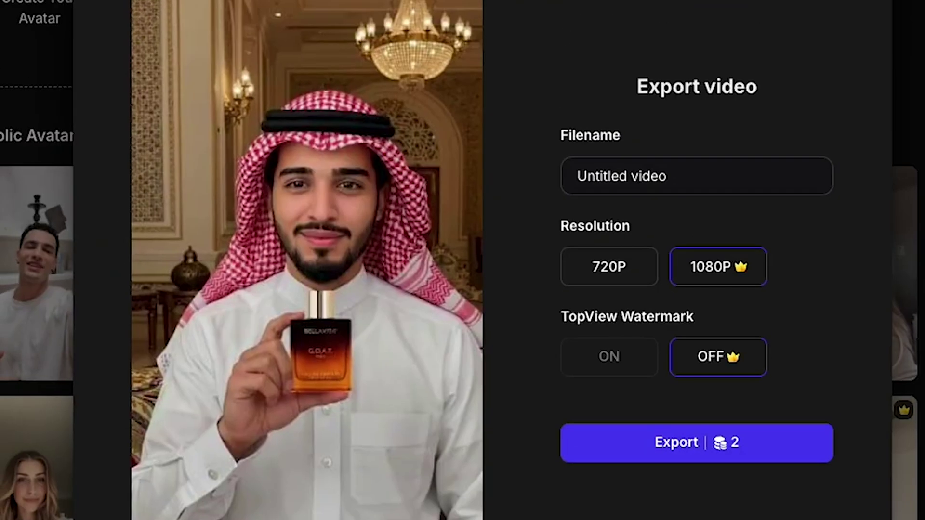
{"action": "left_click", "coordinate": [585, 176]}
{"action": "type", "text": "P"}
{"action": "left_click", "coordinate": [715, 441]}
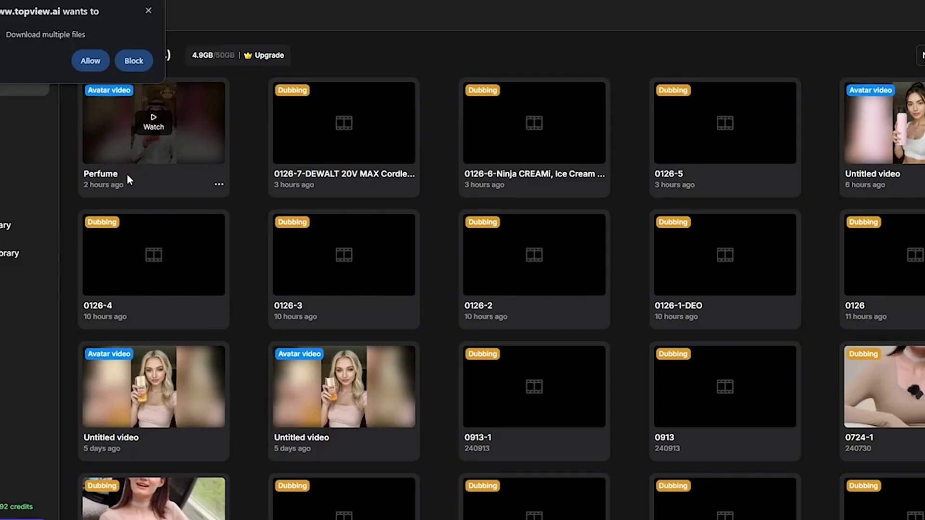
{"action": "left_click", "coordinate": [149, 163]}
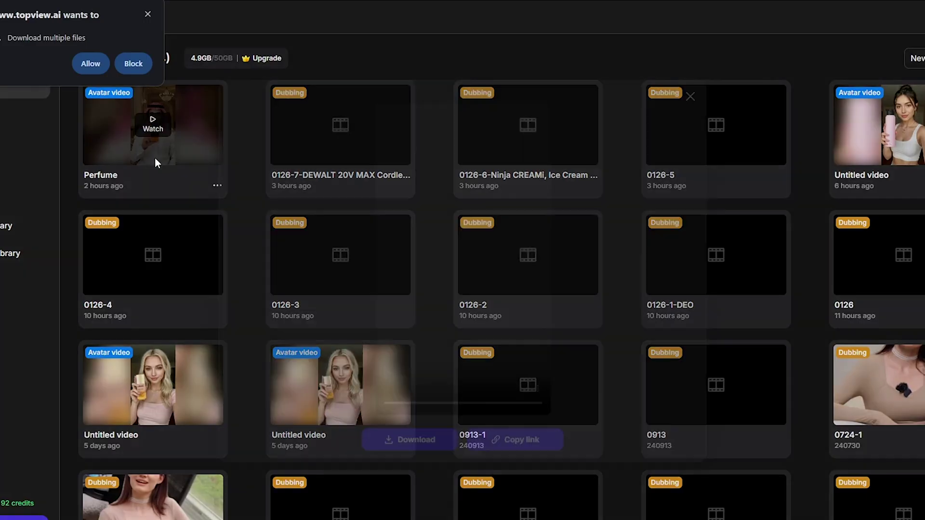
{"action": "left_click", "coordinate": [155, 163]}
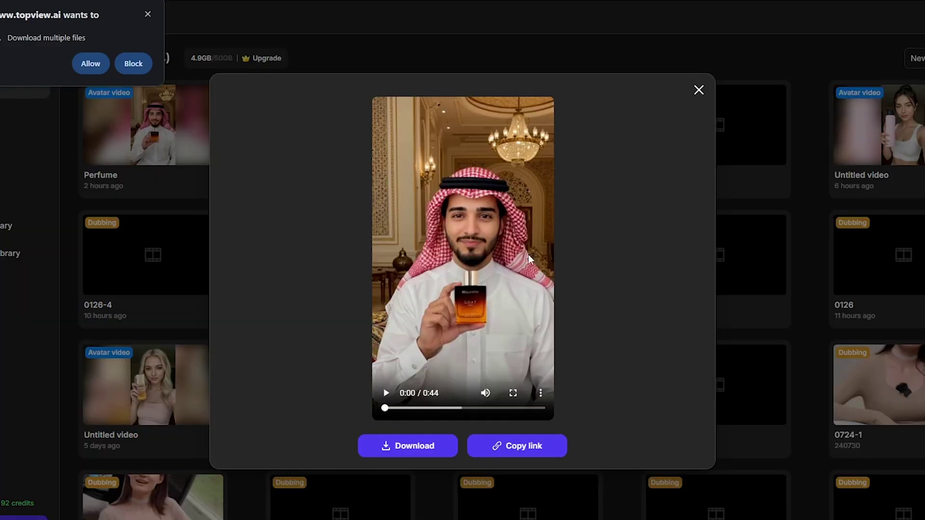